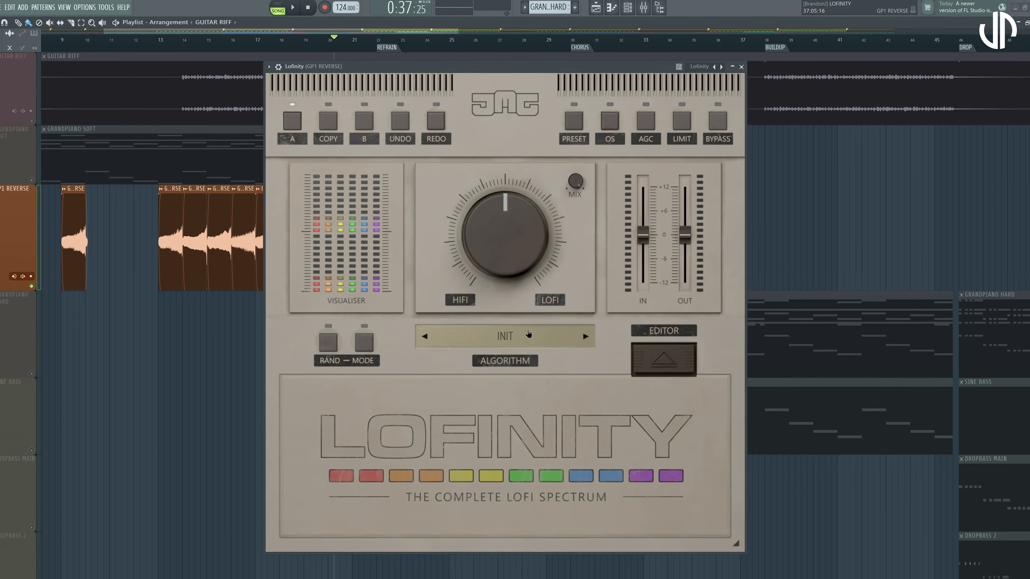
# Step: Look through the available algorithm presets, close the list, and reveal the effects editor
pyautogui.click(539, 485)
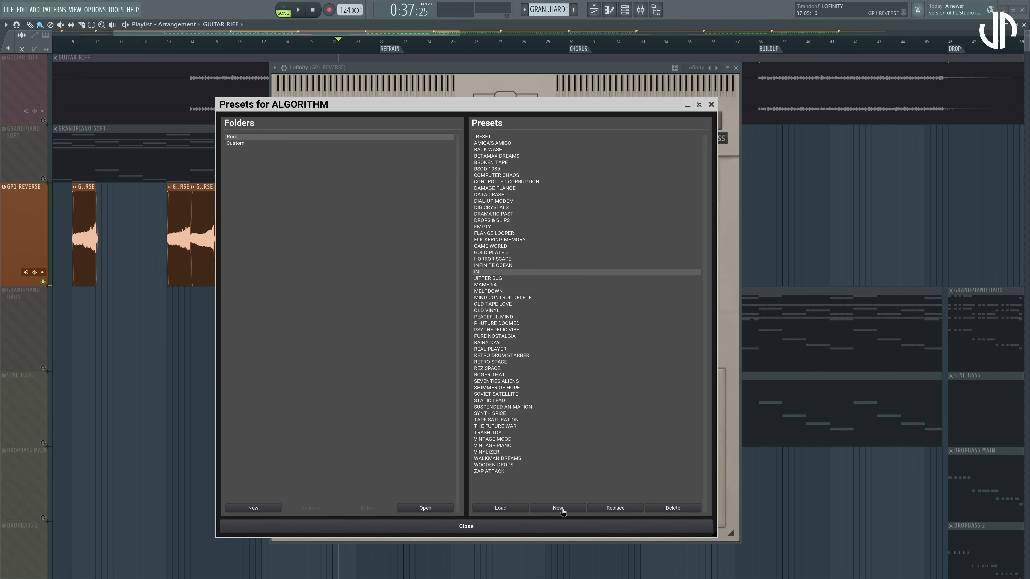
pyautogui.click(711, 105)
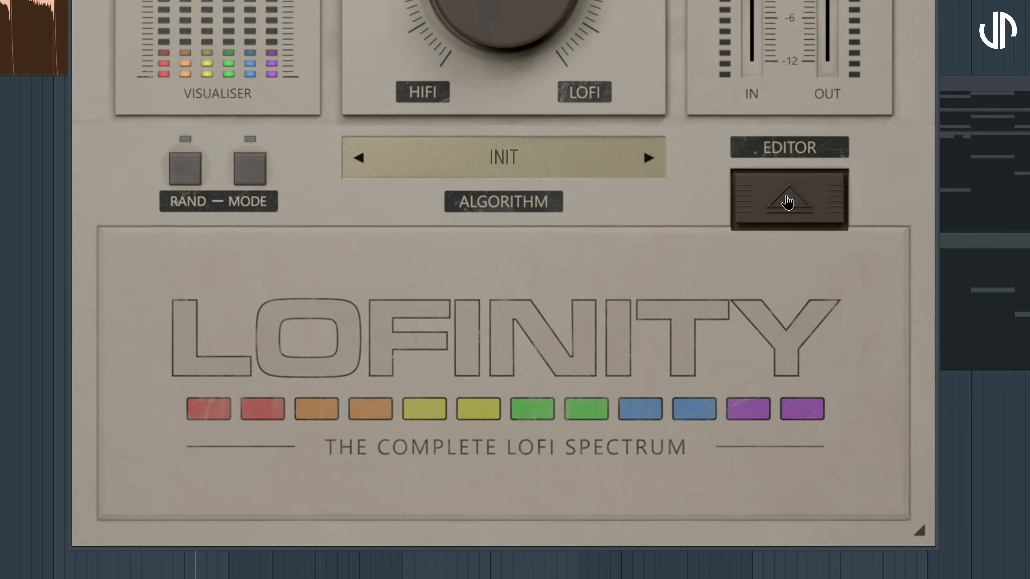
pyautogui.click(659, 355)
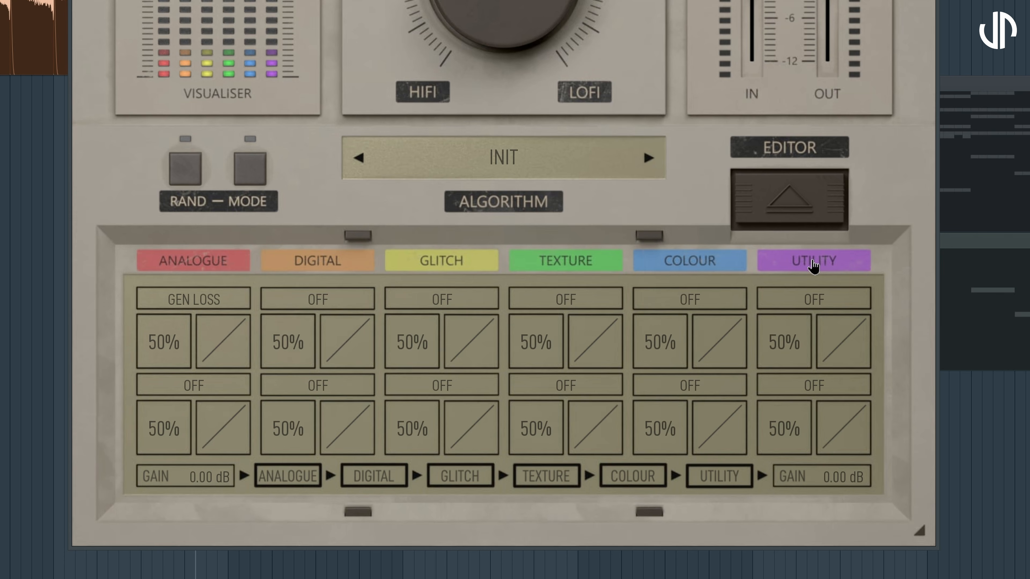
# Step: Switch the Utility and Colour modules off and back on
pyautogui.click(813, 265)
pyautogui.click(726, 266)
pyautogui.click(726, 267)
pyautogui.click(805, 266)
# Step: Try rearranging the order of the effect modules in the processing chain
pyautogui.moveTo(301, 485); pyautogui.dragTo(357, 482)
pyautogui.moveTo(453, 481); pyautogui.dragTo(364, 479)
pyautogui.moveTo(462, 479); pyautogui.dragTo(280, 475)
# Step: Bend the response curve of the Analogue Gen Loss effect and set its amount to 50%
pyautogui.moveTo(170, 342); pyautogui.dragTo(171, 346)
pyautogui.moveTo(233, 338); pyautogui.dragTo(233, 346)
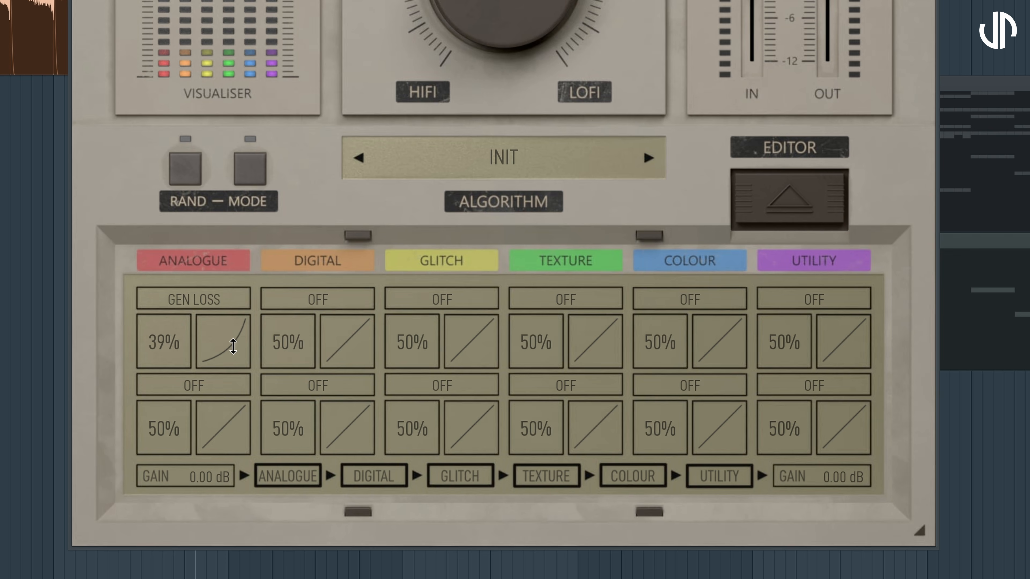
pyautogui.doubleClick(167, 340)
pyautogui.click(131, 466)
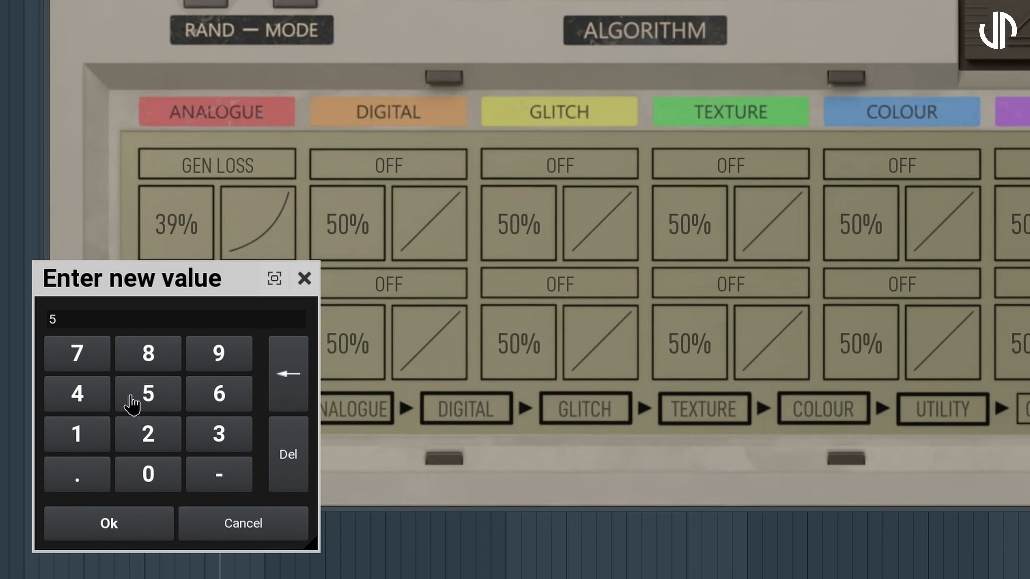
pyautogui.click(135, 475)
pyautogui.click(130, 527)
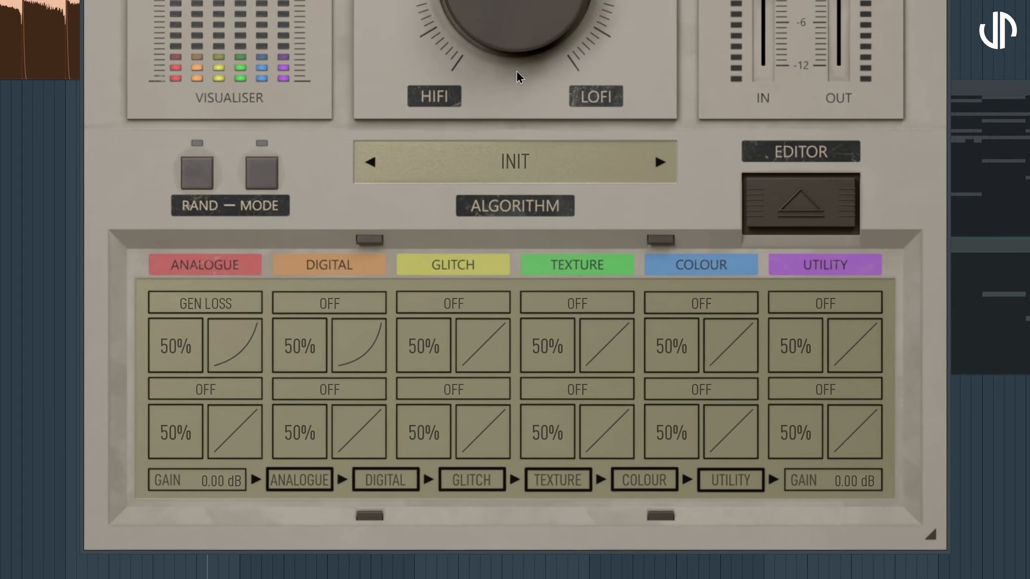
# Step: Try out the main HIFI–LOFI knob and the Mix knob
pyautogui.moveTo(522, 99)
pyautogui.mouseDown()
pyautogui.moveTo(522, 79)
pyautogui.moveTo(521, 95)
pyautogui.mouseUp()
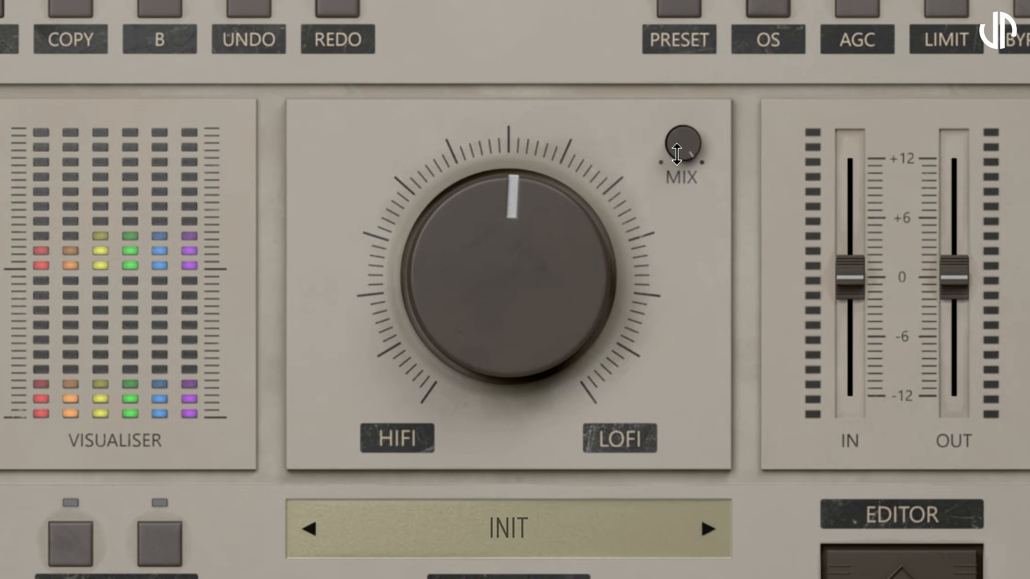
pyautogui.moveTo(676, 153)
pyautogui.mouseDown()
pyautogui.moveTo(676, 174)
pyautogui.moveTo(686, 144)
pyautogui.mouseUp()
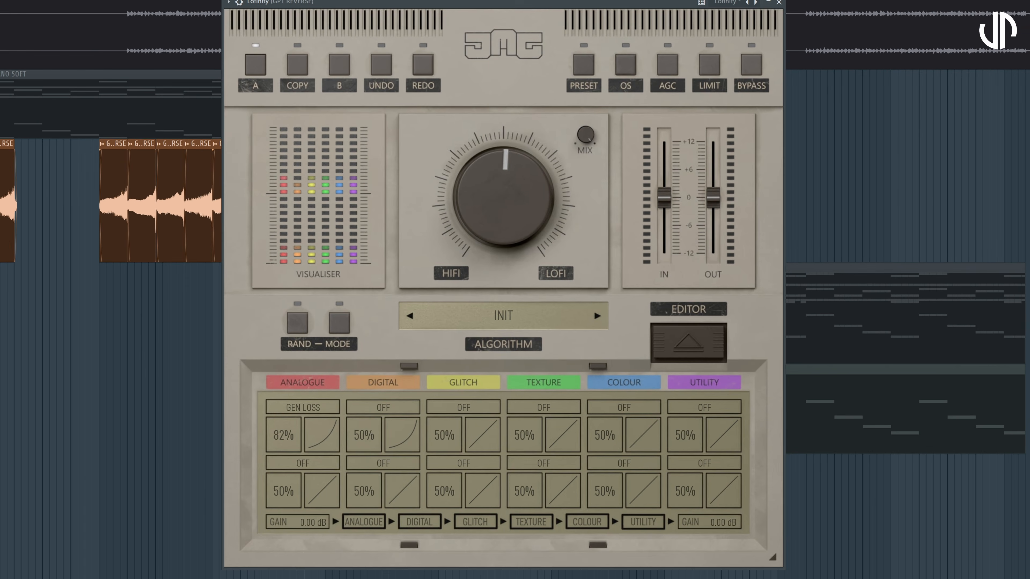
# Step: Raise both Analogue effect amounts to 100%, and hide and reopen the effects editor
pyautogui.moveTo(283, 435); pyautogui.dragTo(283, 414)
pyautogui.moveTo(284, 491); pyautogui.dragTo(283, 448)
pyautogui.click(670, 355)
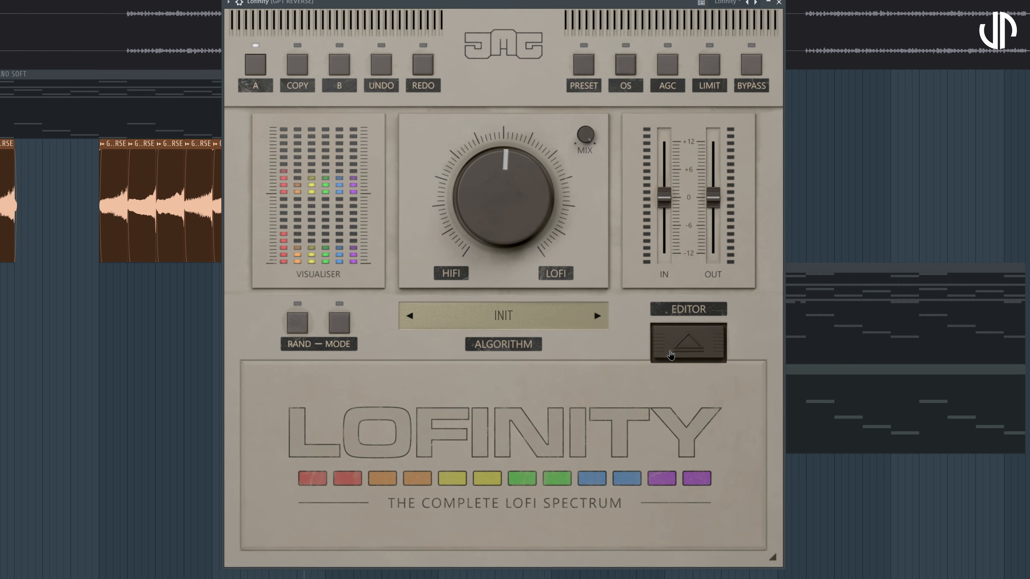
pyautogui.click(670, 354)
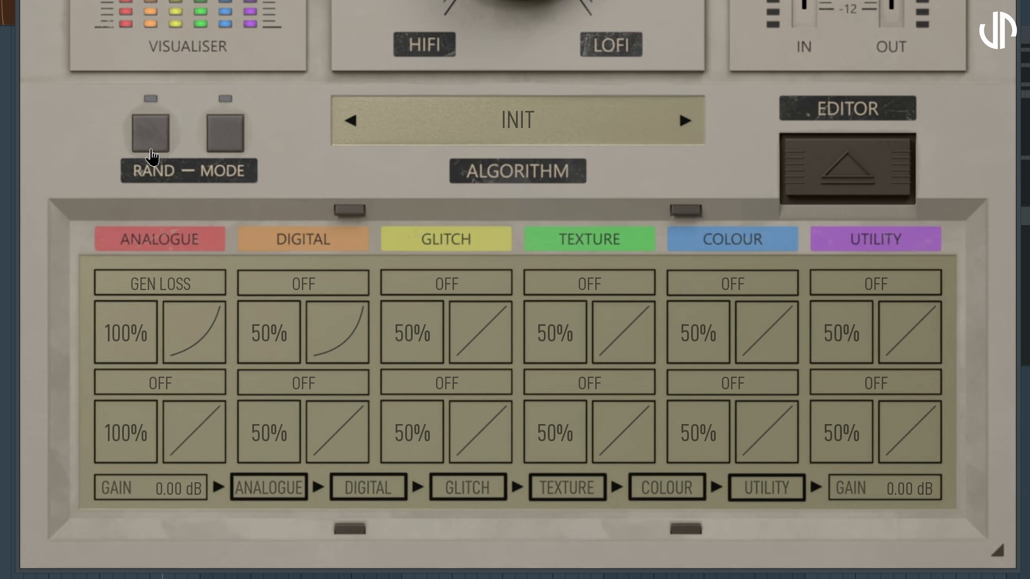
# Step: Randomise the full algorithm three times across all effect modules
pyautogui.click(150, 401)
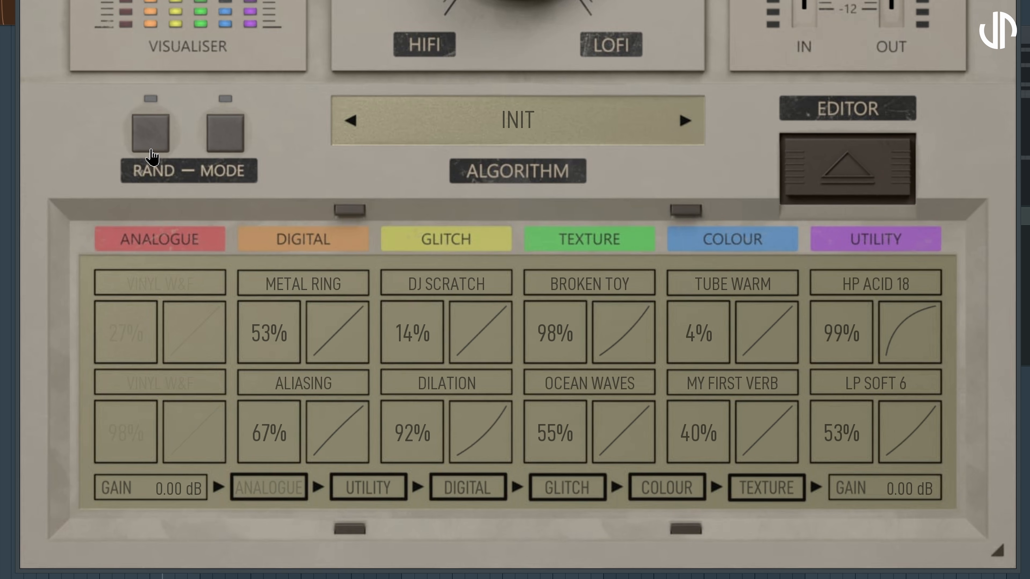
pyautogui.click(150, 156)
pyautogui.click(151, 156)
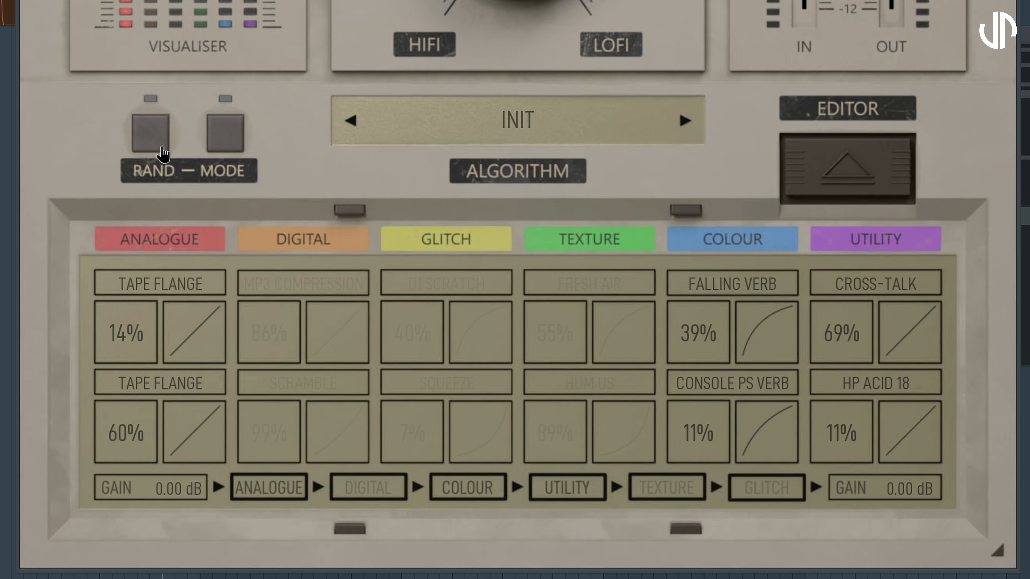
# Step: Set the randomiser mode to Analog A&B and randomise the two Analogue effects five times
pyautogui.click(222, 142)
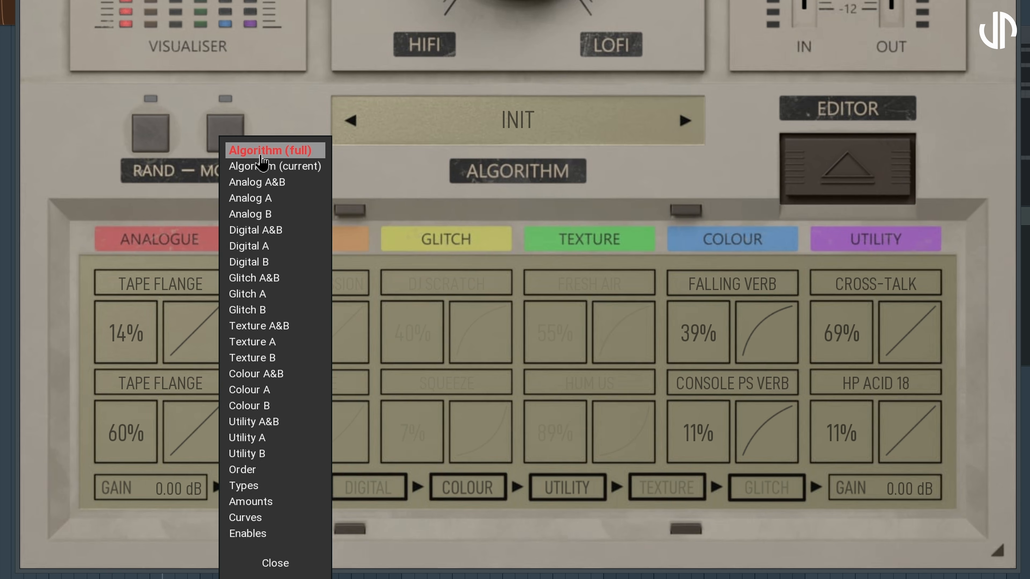
pyautogui.click(261, 185)
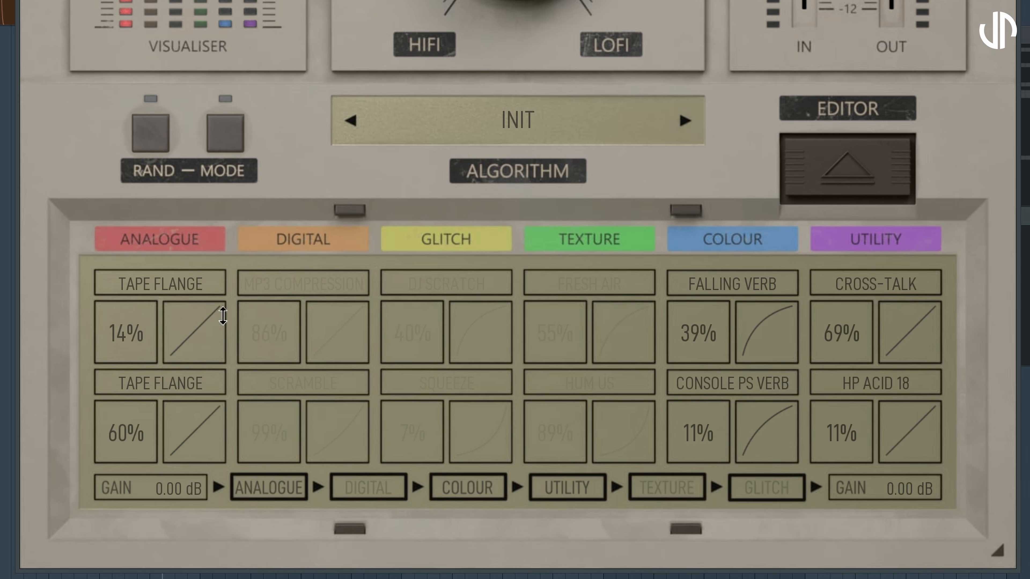
pyautogui.click(149, 142)
pyautogui.click(149, 142)
pyautogui.click(149, 142)
pyautogui.click(149, 143)
pyautogui.click(149, 143)
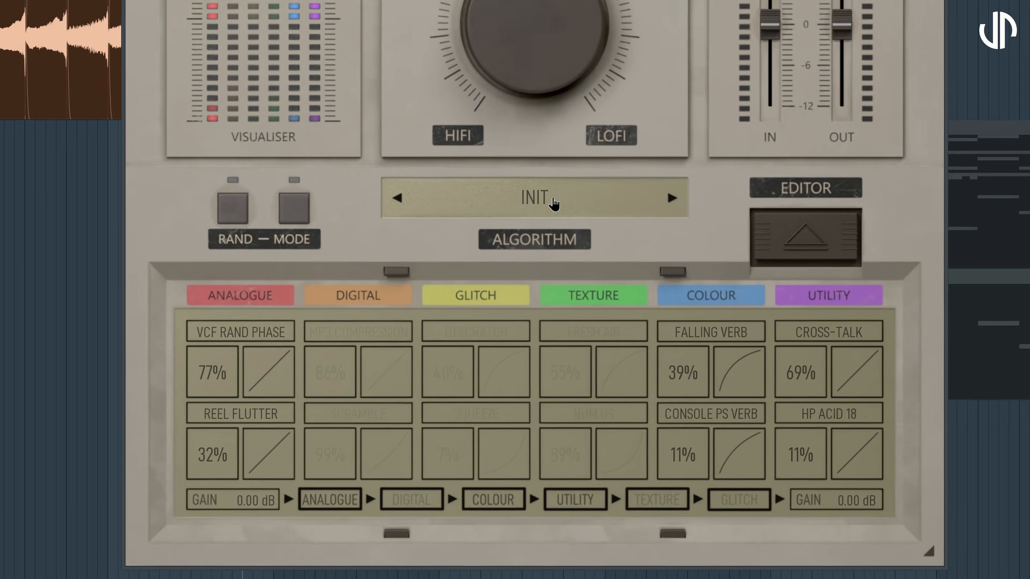
# Step: Load the -RESET- algorithm preset and assign Reel W&F and Tape Slip to the two Analogue slots
pyautogui.click(542, 129)
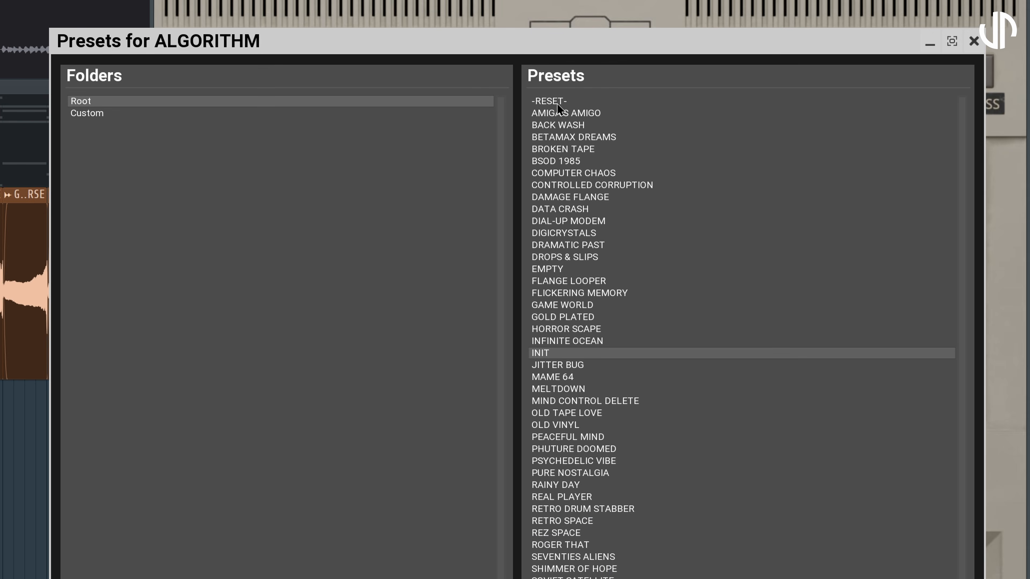
pyautogui.click(537, 77)
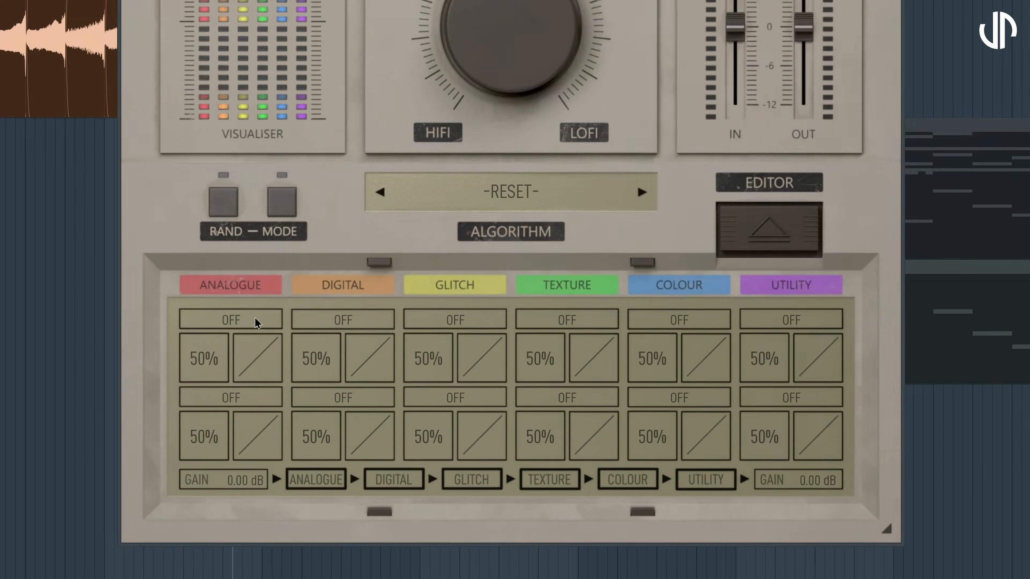
pyautogui.click(353, 408)
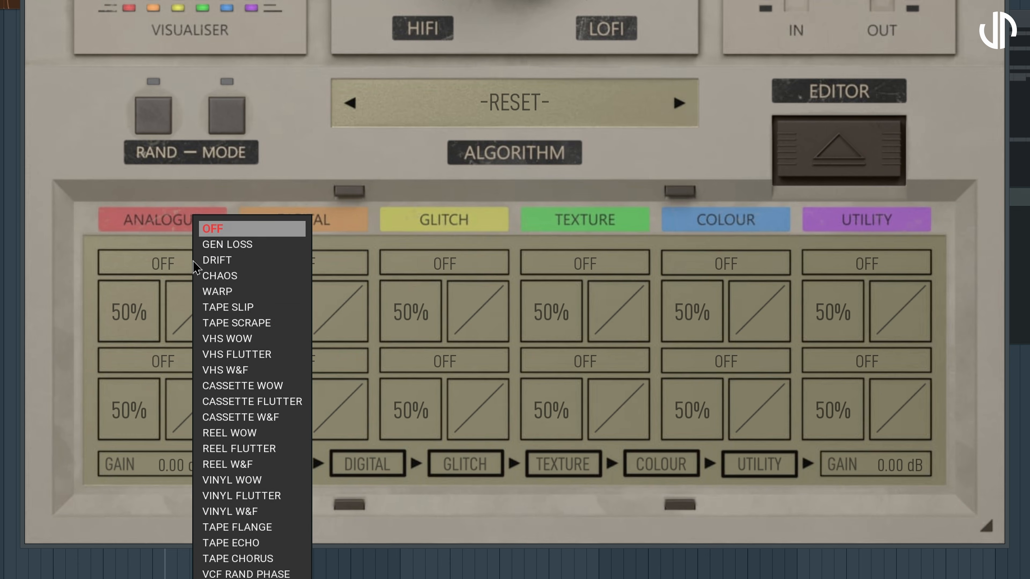
pyautogui.click(235, 466)
pyautogui.click(187, 364)
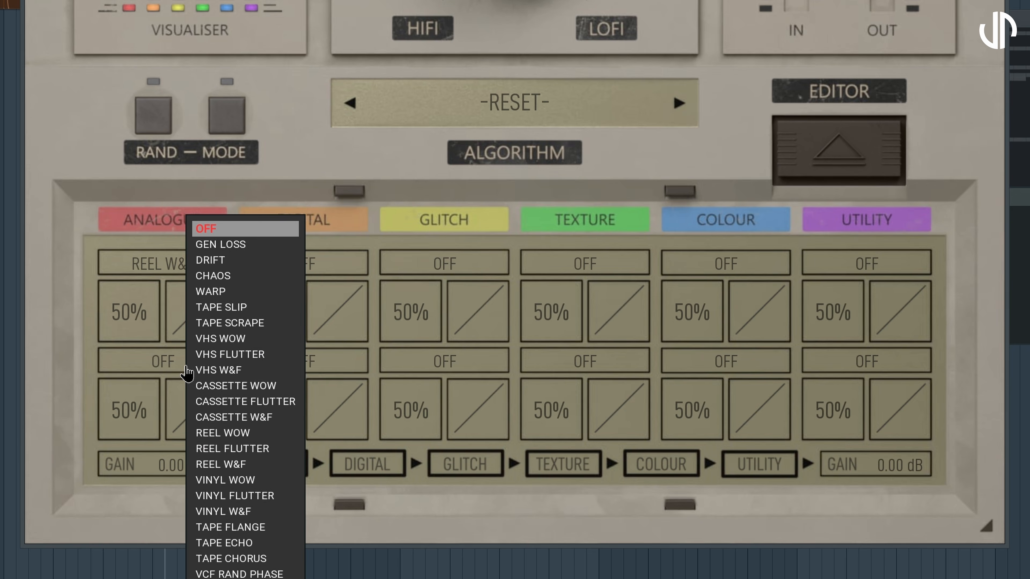
pyautogui.click(205, 313)
# Step: Assign Drops to the first Glitch slot, and Tape Hiss and Motor Grind to the two Texture slots
pyautogui.click(435, 270)
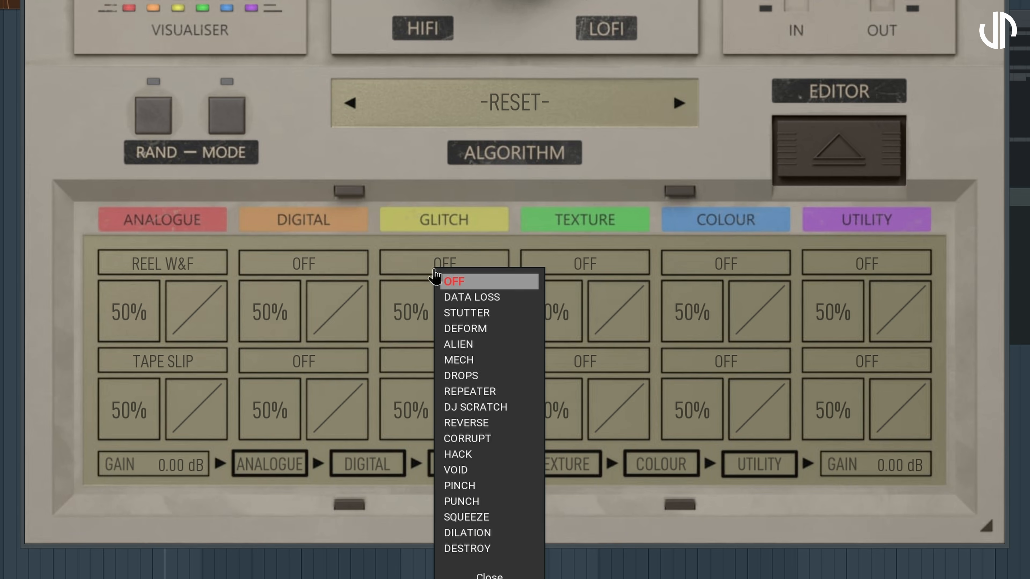
pyautogui.click(445, 375)
pyautogui.click(638, 256)
pyautogui.click(659, 376)
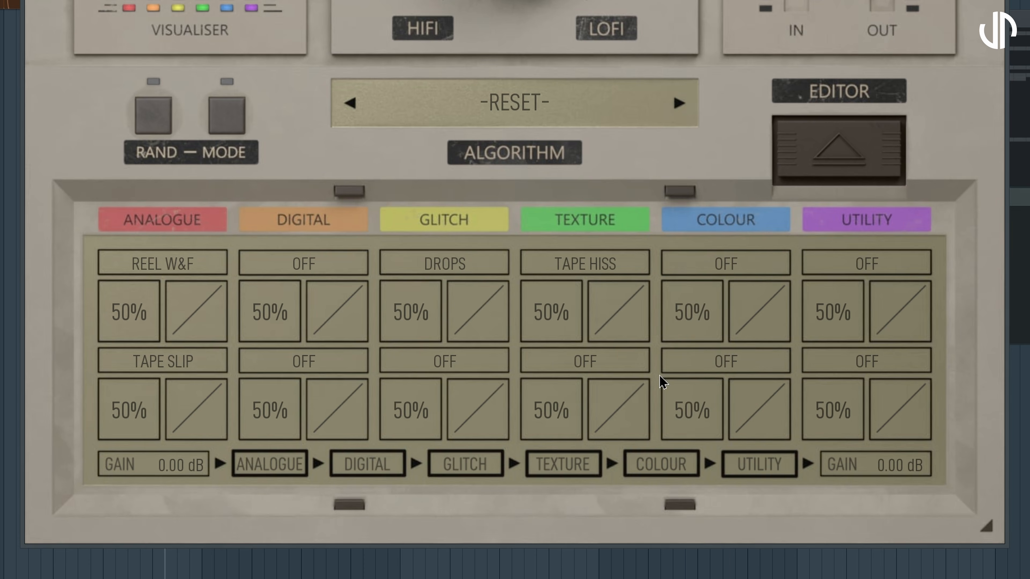
pyautogui.click(590, 365)
pyautogui.click(616, 481)
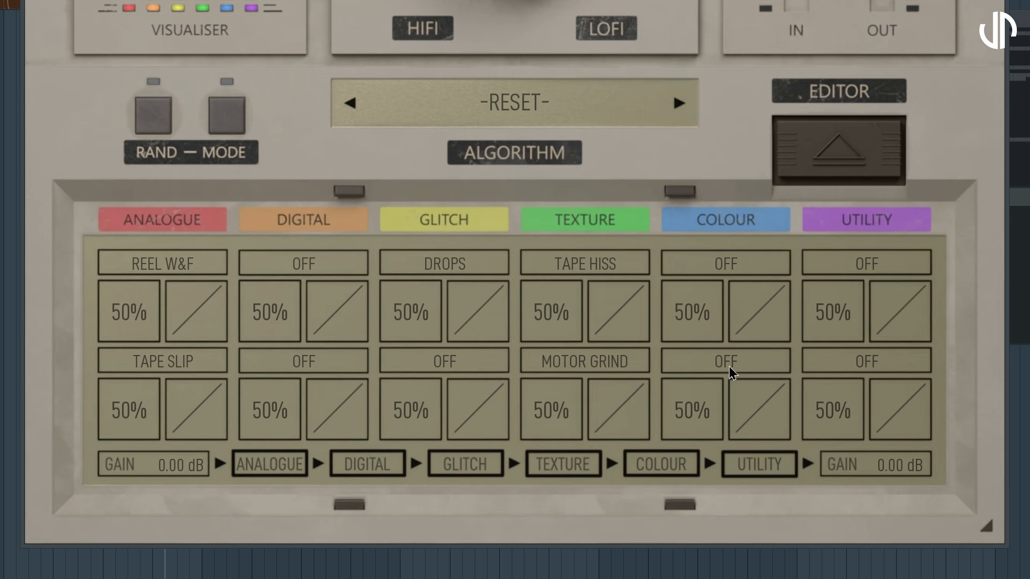
# Step: Assign Tape Warm to the first Colour slot and Tape 8 Echo to the second
pyautogui.click(746, 271)
pyautogui.click(777, 152)
pyautogui.click(745, 363)
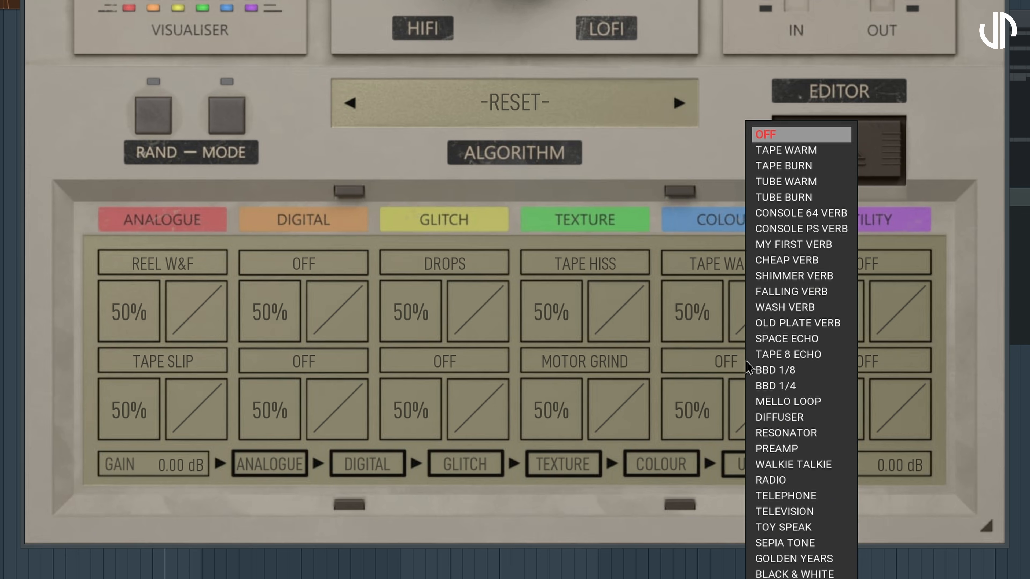
pyautogui.click(764, 355)
# Step: Assign HP Soft 6 to the first Utility slot and LP Soft 6 to the second
pyautogui.click(838, 270)
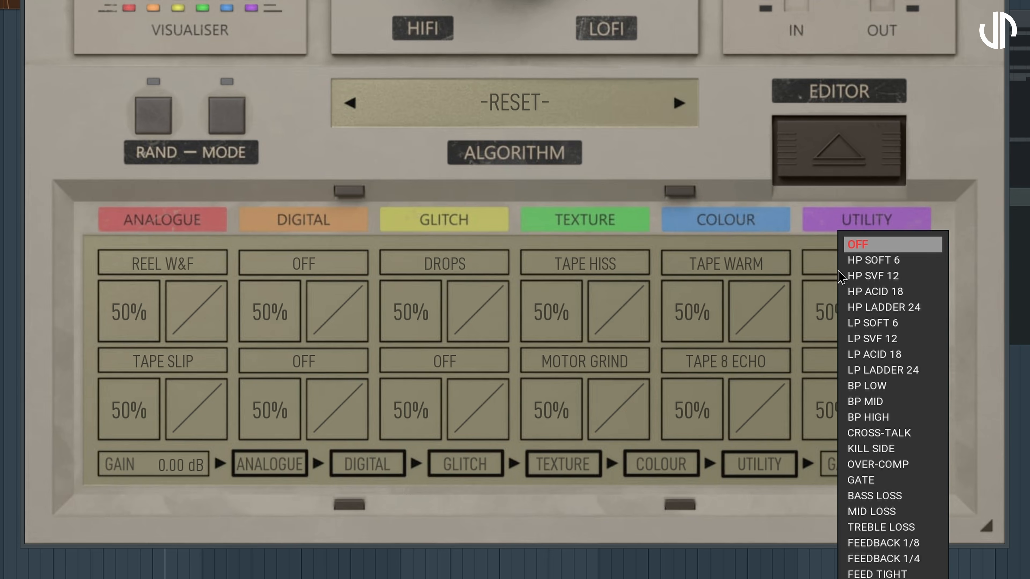
pyautogui.click(857, 260)
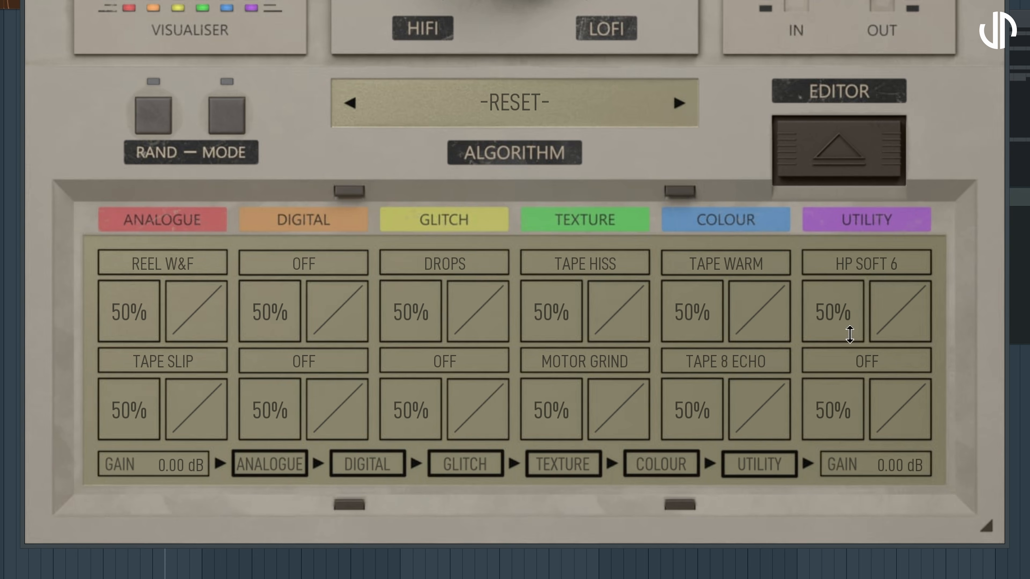
pyautogui.click(849, 362)
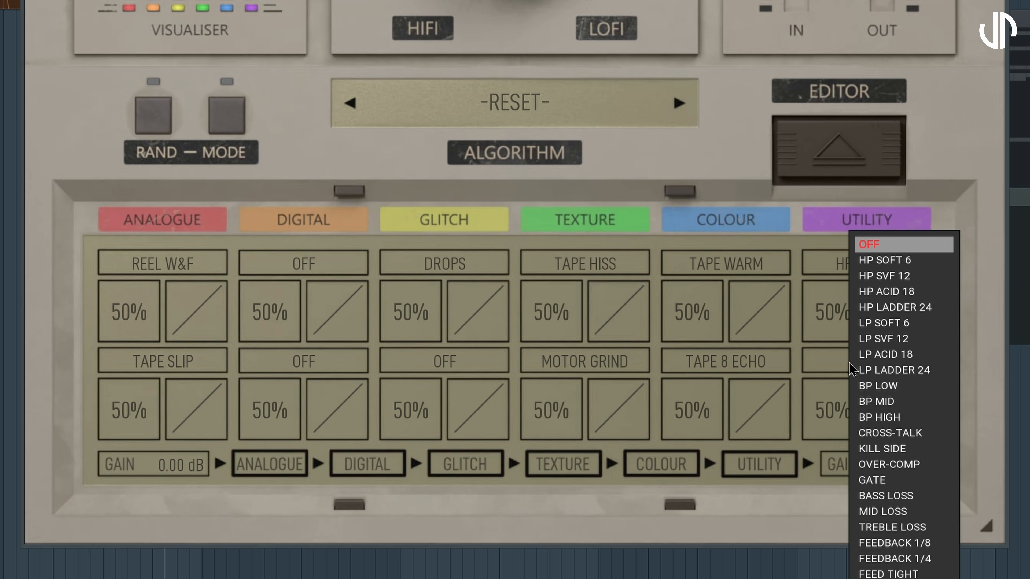
pyautogui.click(865, 324)
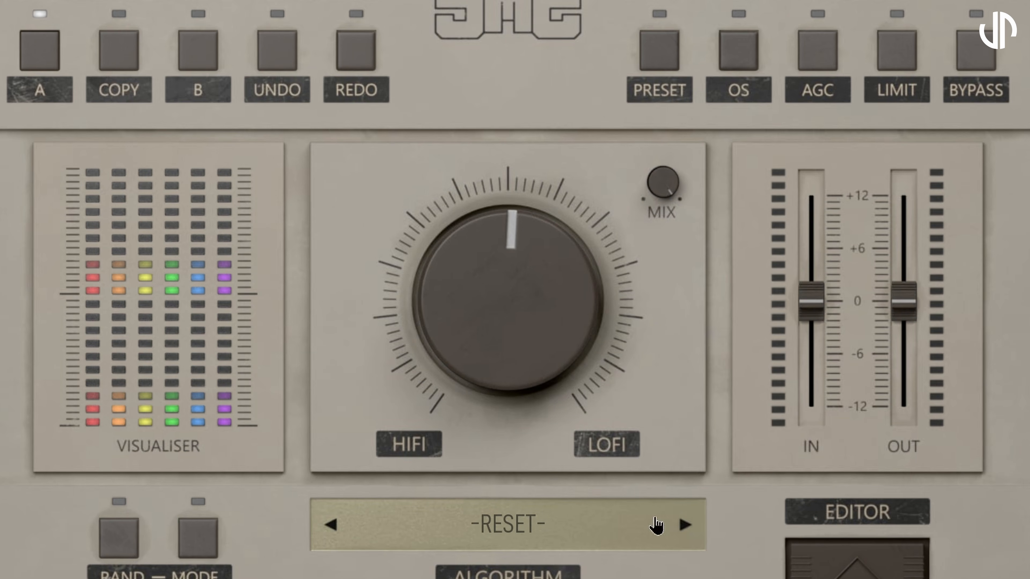
# Step: Turn the main knob fully to LOFI and set the amounts of Reel W&F to 60%, Tape Slip to 45% and Drops to 62%
pyautogui.moveTo(542, 367); pyautogui.dragTo(542, 284)
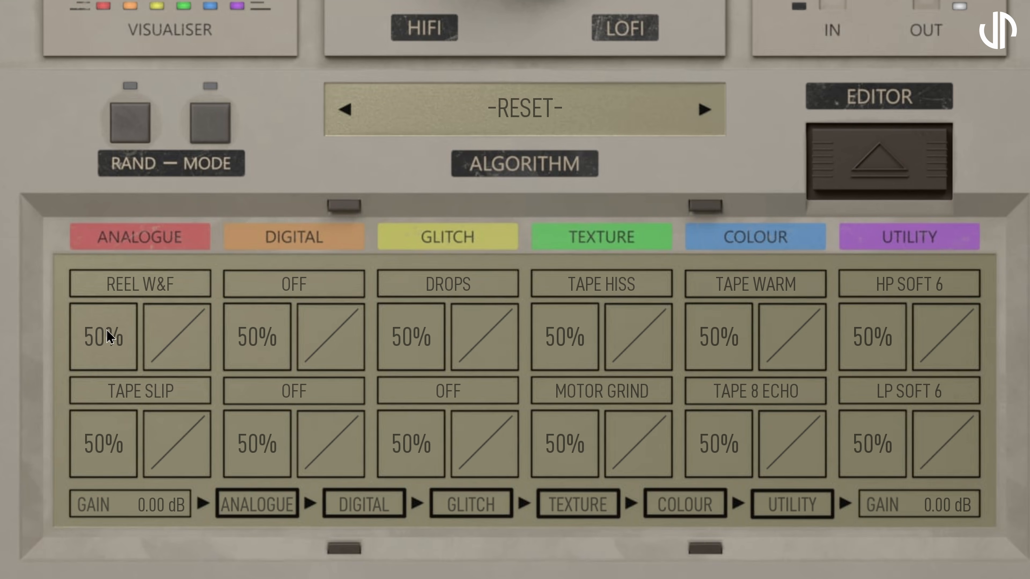
pyautogui.moveTo(107, 338); pyautogui.dragTo(107, 327)
pyautogui.moveTo(102, 455); pyautogui.dragTo(102, 460)
pyautogui.moveTo(409, 339); pyautogui.dragTo(410, 326)
# Step: Set the amounts of Motor Grind and Tape Warm to 45%, Tape Hiss to 55%, and Tape 8 Echo and HP Soft 6 to 60%
pyautogui.moveTo(566, 444); pyautogui.dragTo(565, 448)
pyautogui.moveTo(567, 344); pyautogui.dragTo(568, 339)
pyautogui.moveTo(714, 345); pyautogui.dragTo(714, 350)
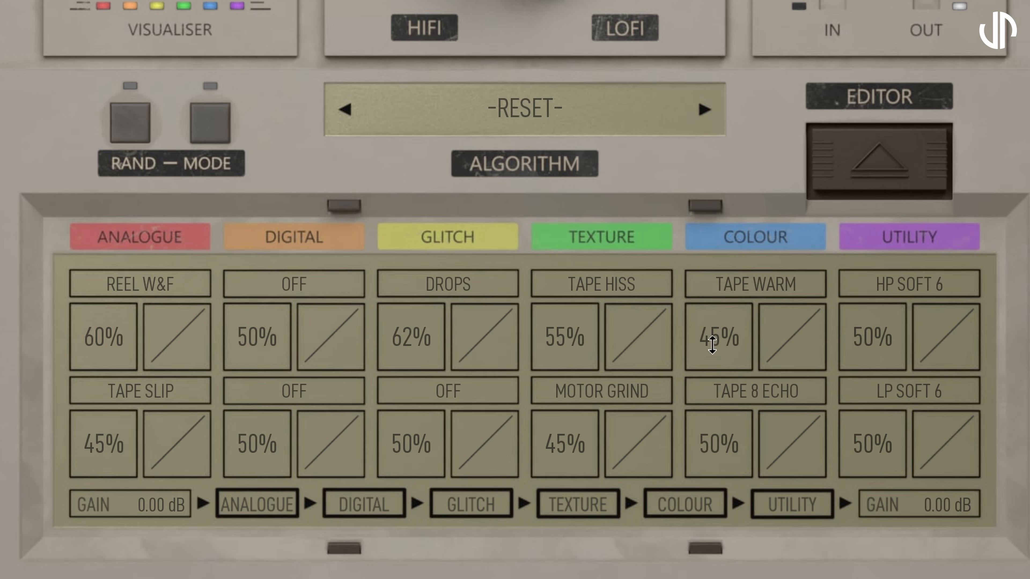
pyautogui.moveTo(714, 447); pyautogui.dragTo(715, 436)
pyautogui.moveTo(871, 342); pyautogui.dragTo(872, 333)
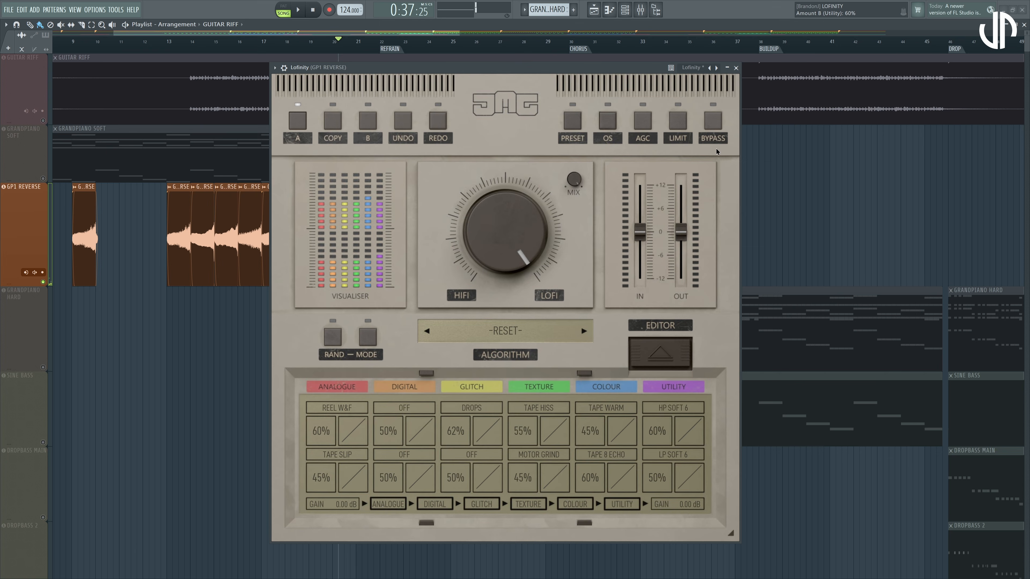
# Step: Bypass the effect and start playback to hear the unprocessed sound
pyautogui.click(718, 122)
pyautogui.click(299, 11)
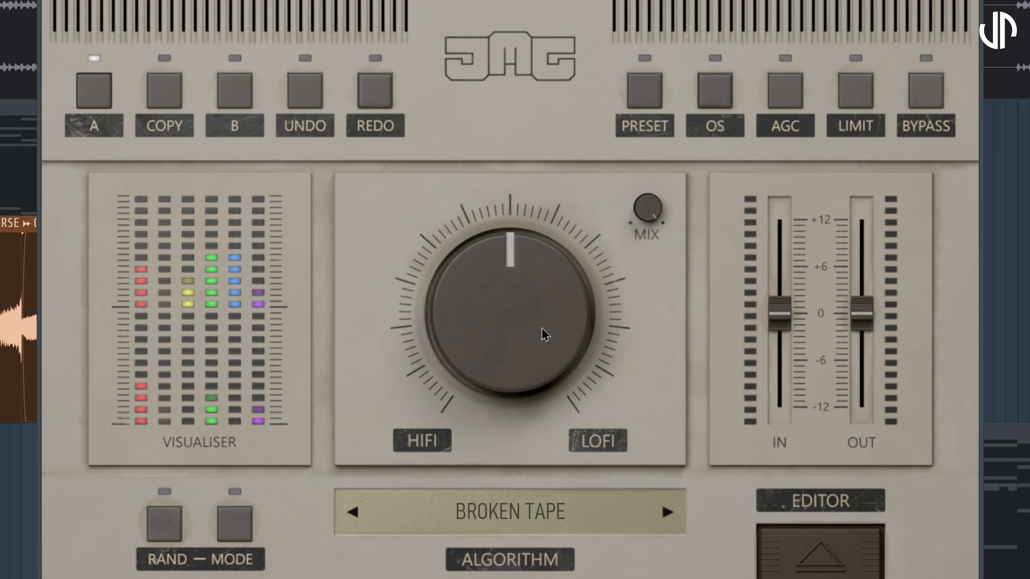
# Step: Sweep the main knob with the Broken Tape algorithm, jumping it to full HIFI and back to full LOFI
pyautogui.moveTo(536, 305)
pyautogui.mouseDown()
pyautogui.moveTo(536, 365)
pyautogui.moveTo(536, 243)
pyautogui.moveTo(534, 300)
pyautogui.mouseUp()
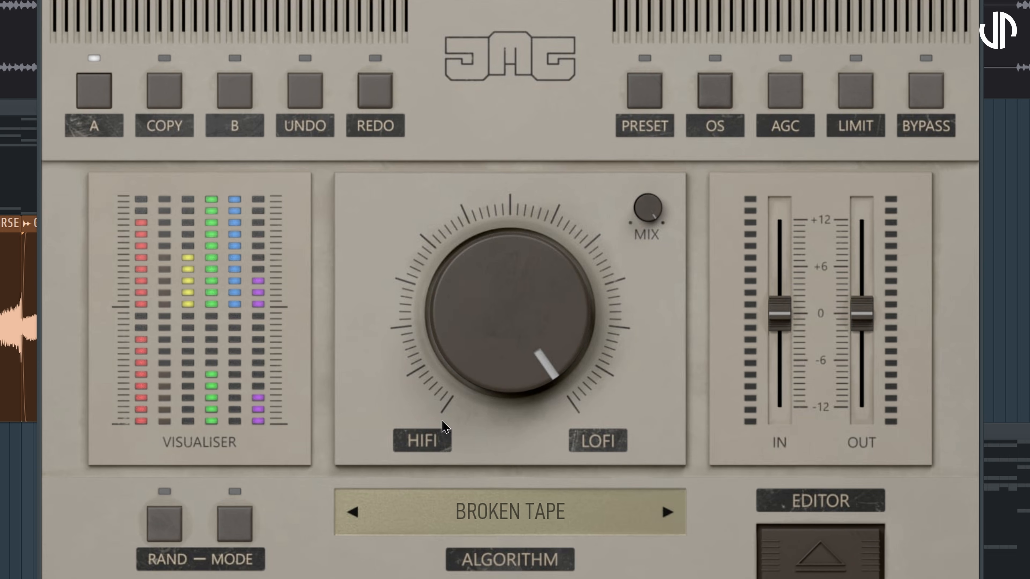
pyautogui.click(434, 446)
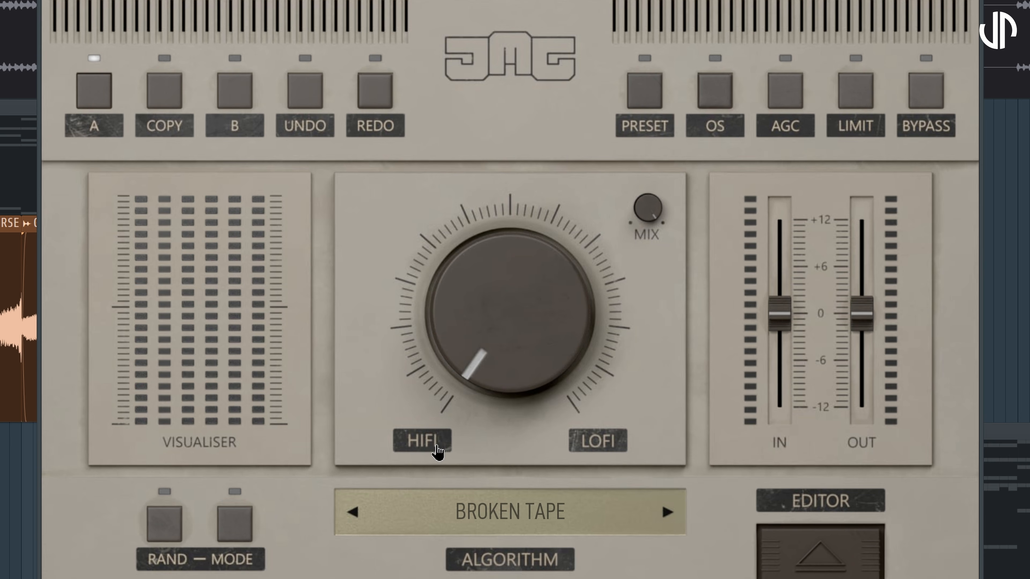
pyautogui.click(622, 448)
# Step: Open the numeric value entry for the main HIFI–LOFI knob and close it
pyautogui.rightClick(527, 318)
pyautogui.click(488, 503)
pyautogui.click(487, 566)
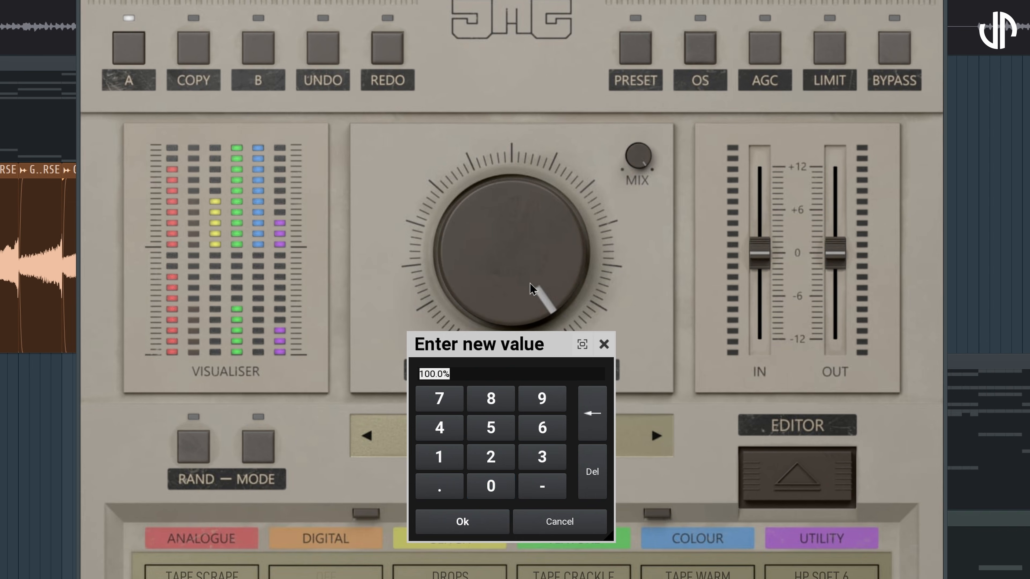
pyautogui.click(488, 525)
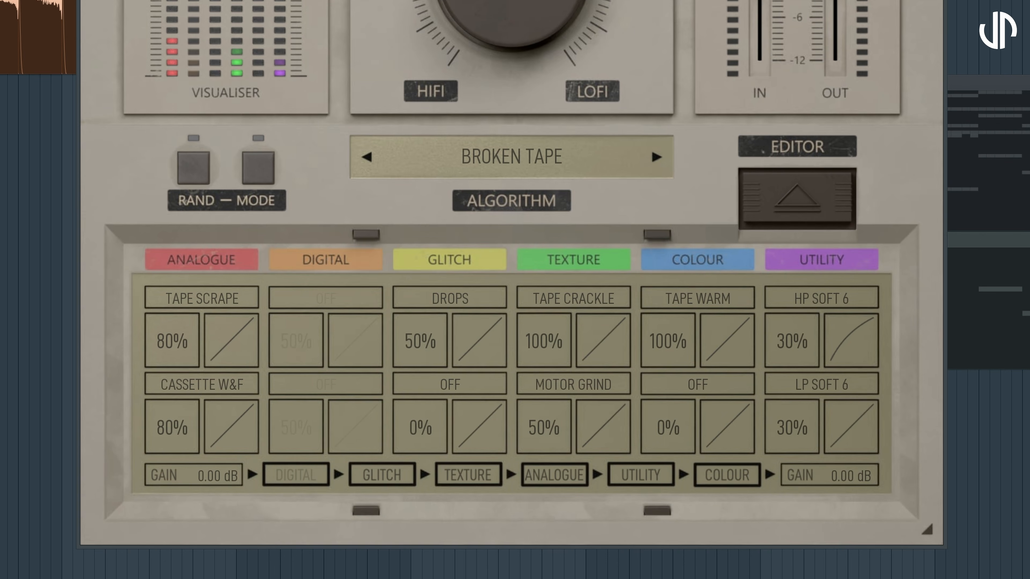
# Step: Bend the response curve of LP Soft 6 and turn the main knob to about midway between HIFI and LOFI
pyautogui.moveTo(851, 430); pyautogui.dragTo(851, 451)
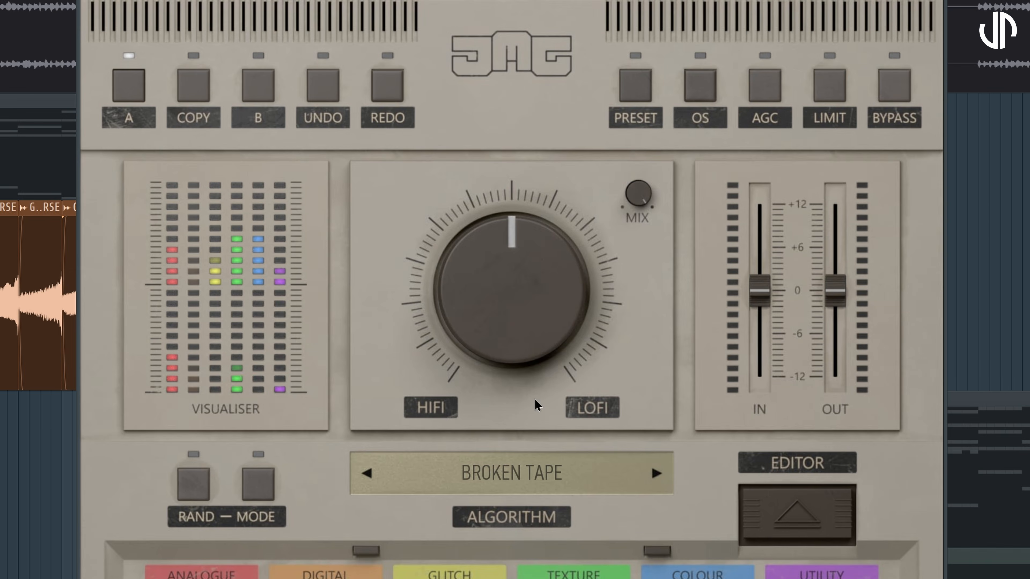
pyautogui.moveTo(511, 10); pyautogui.dragTo(512, 0)
pyautogui.moveTo(511, 288); pyautogui.dragTo(511, 296)
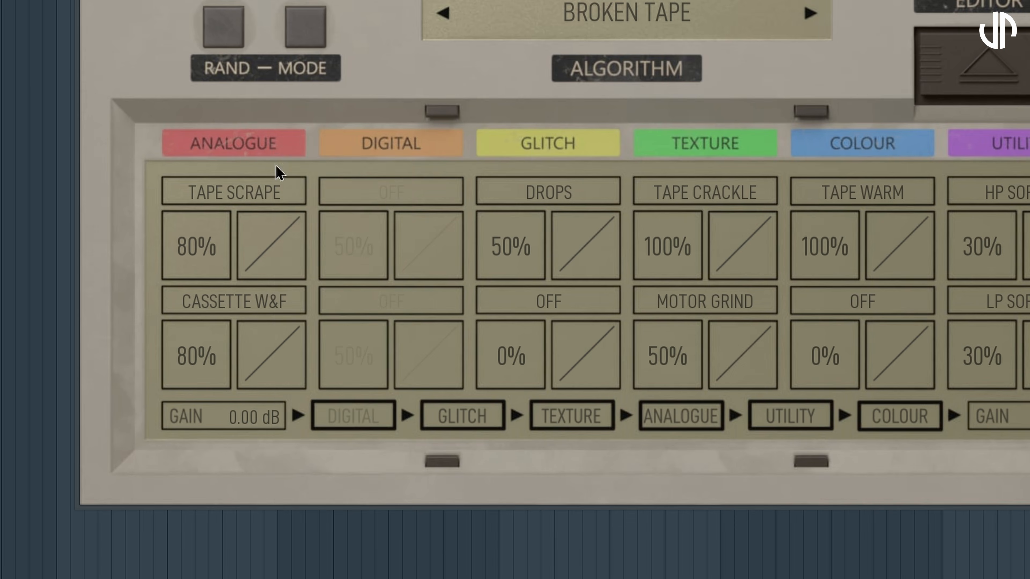
# Step: Turn off both Analogue effects, Tape Scrape and Cassette W&F, and lower their amounts to 0%
pyautogui.click(237, 304)
pyautogui.click(250, 280)
pyautogui.click(280, 304)
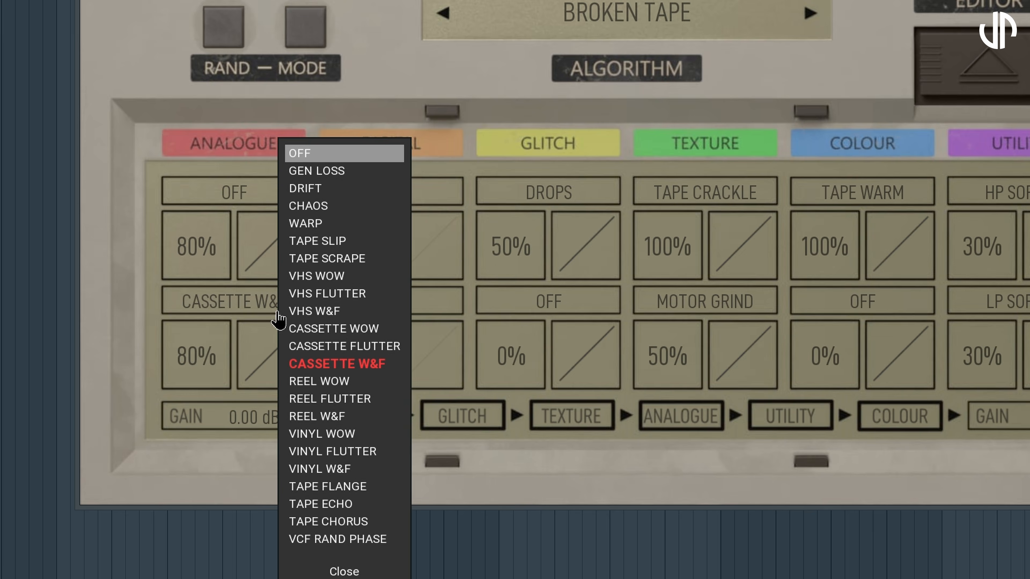
pyautogui.click(313, 156)
pyautogui.moveTo(196, 246); pyautogui.dragTo(236, 221)
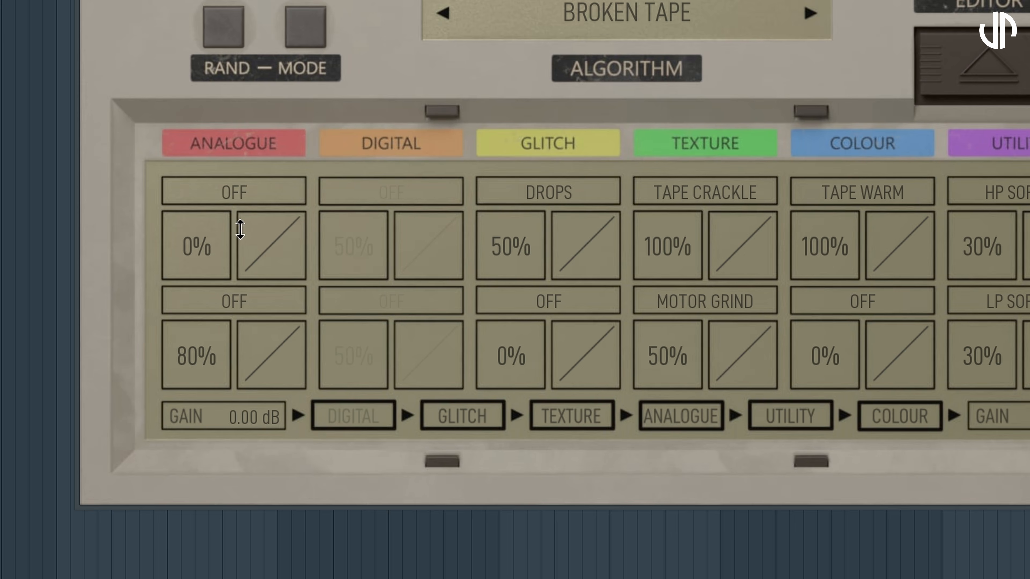
pyautogui.moveTo(197, 345); pyautogui.dragTo(197, 399)
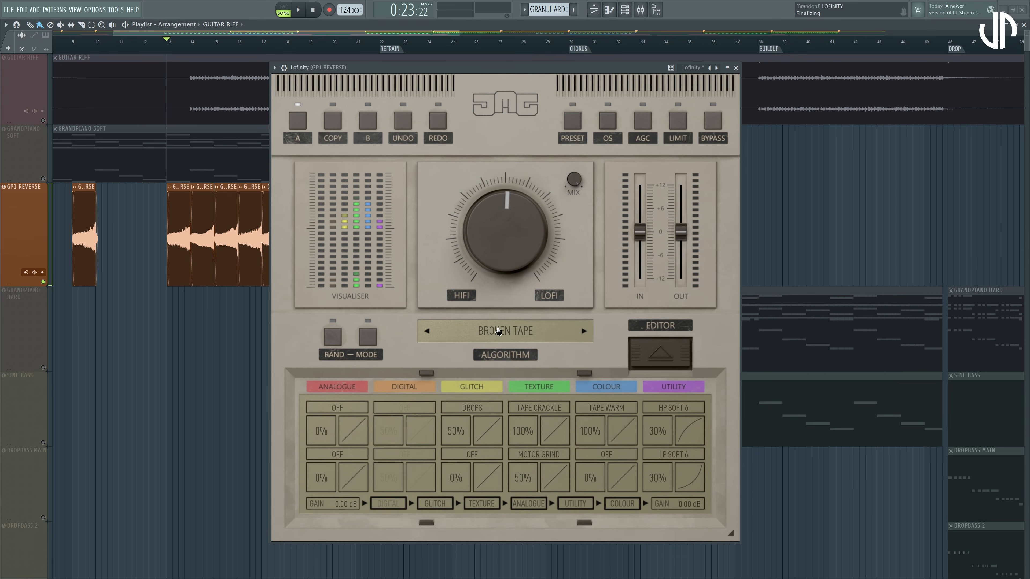
# Step: Save the edited algorithm as a new algorithm preset named Broken Tape 2 and close the preset browser
pyautogui.click(497, 451)
pyautogui.click(565, 510)
pyautogui.write('Br')
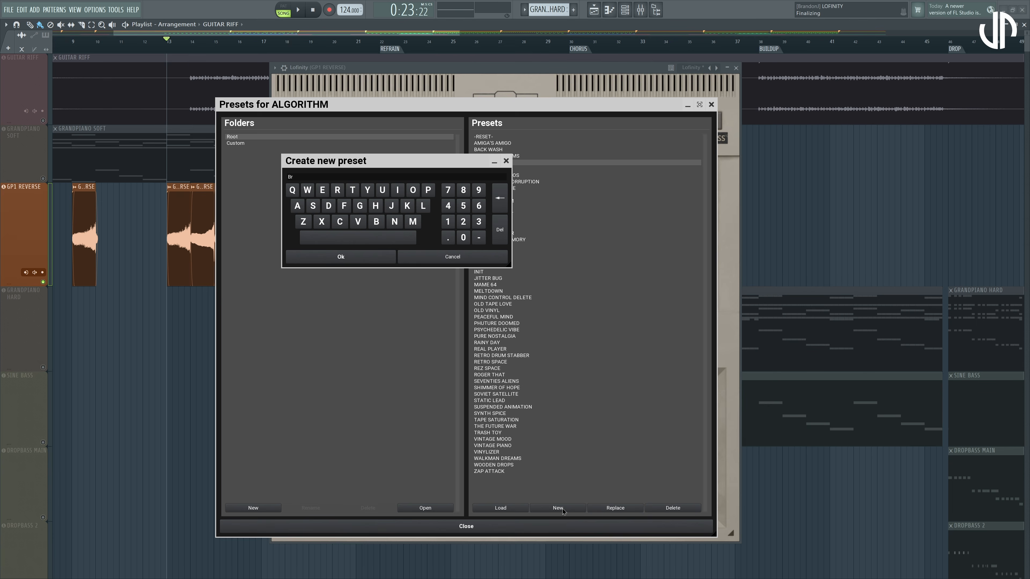
pyautogui.write('oken Tape 2')
pyautogui.press('Return')
pyautogui.click(710, 104)
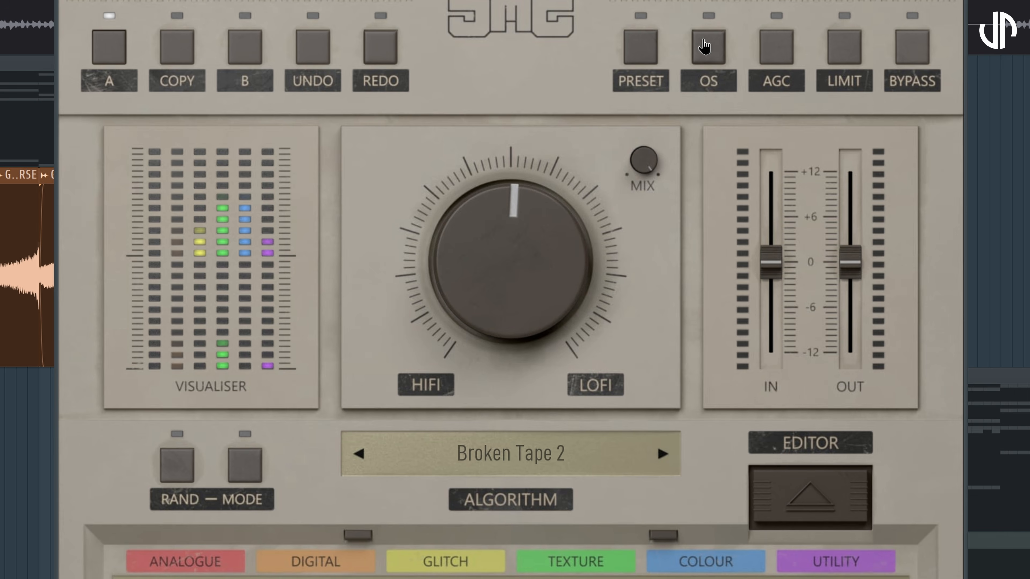
# Step: Save the current plugin settings as a new global preset and close the preset browser
pyautogui.click(649, 59)
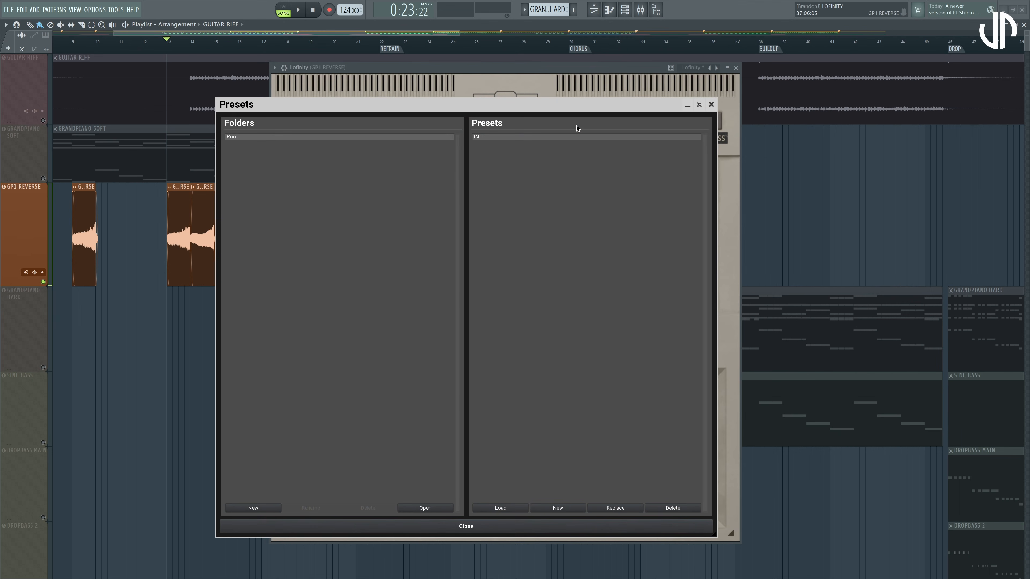
pyautogui.click(557, 508)
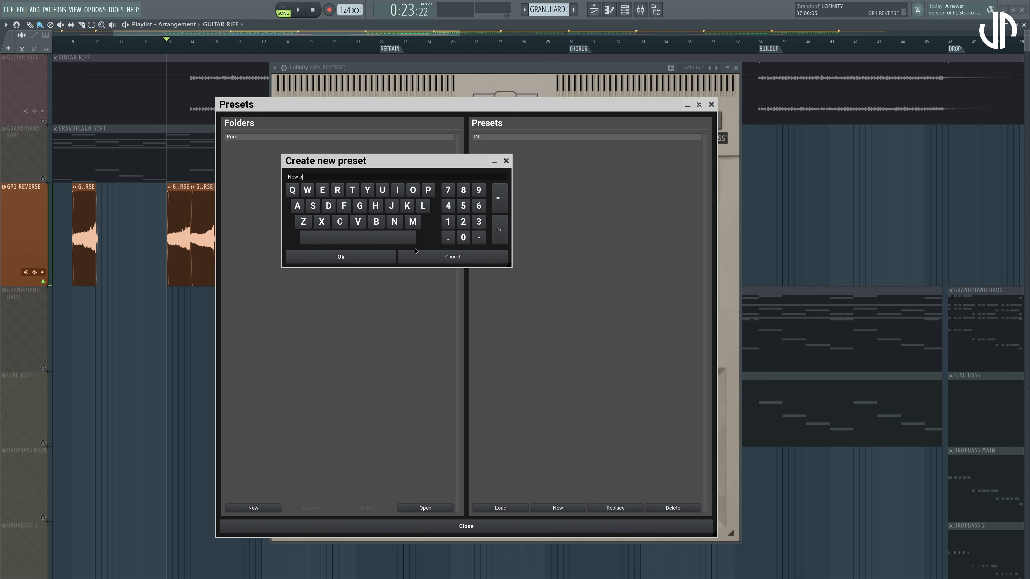
pyautogui.click(369, 262)
pyautogui.click(711, 105)
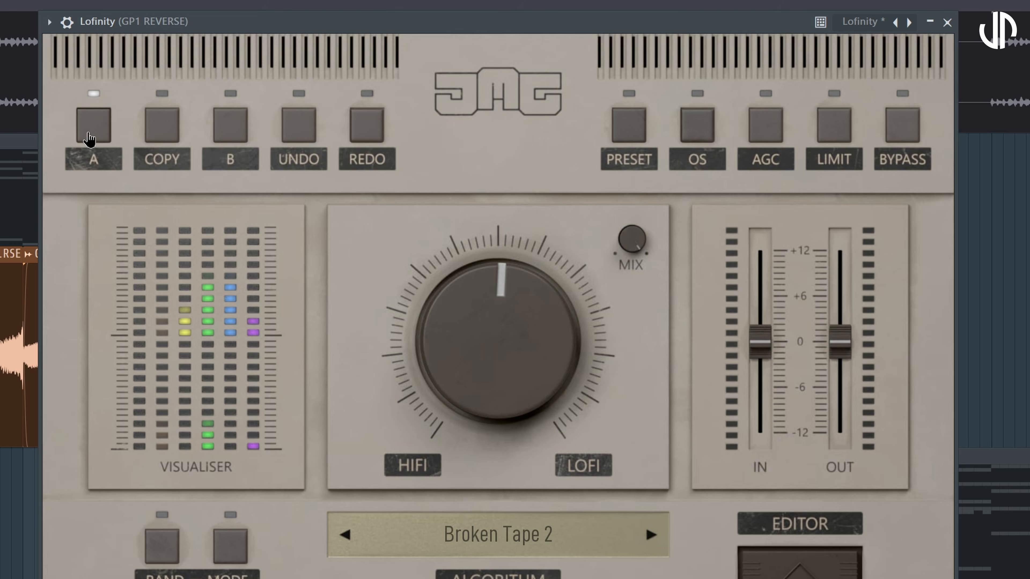
# Step: Go through the B slot, undo, redo, oversampling, AGC, limiter and bypass controls
pyautogui.click(296, 126)
pyautogui.click(225, 140)
pyautogui.click(289, 137)
pyautogui.click(361, 136)
pyautogui.click(699, 137)
pyautogui.click(764, 142)
pyautogui.click(823, 141)
pyautogui.click(904, 139)
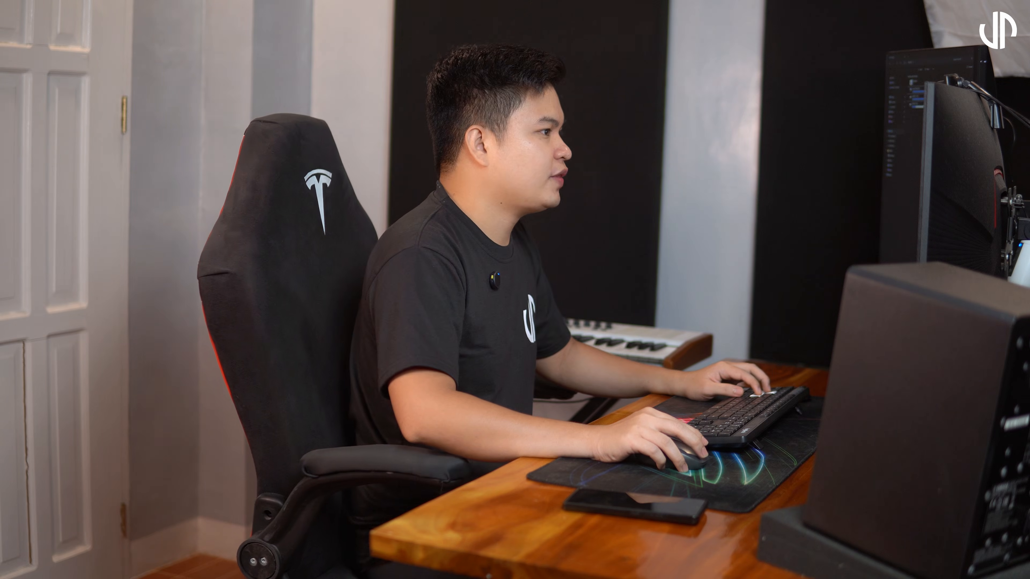